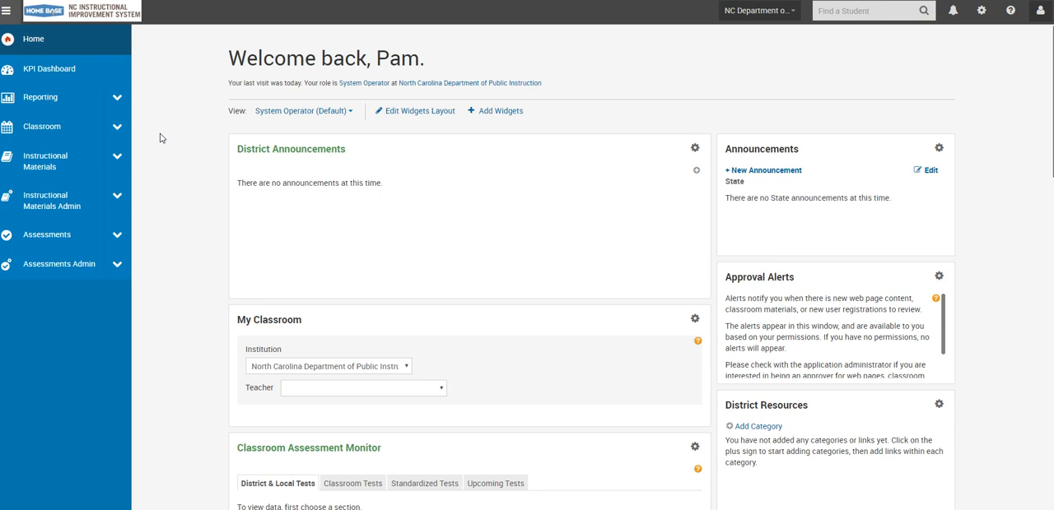
# Search the instructional materials for "eog".
pyautogui.click(56, 165)
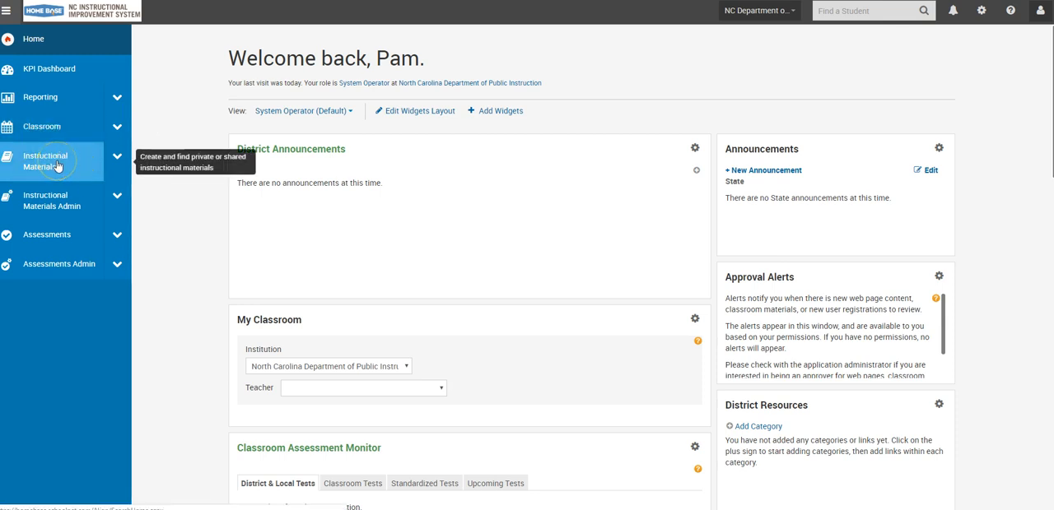
pyautogui.click(54, 165)
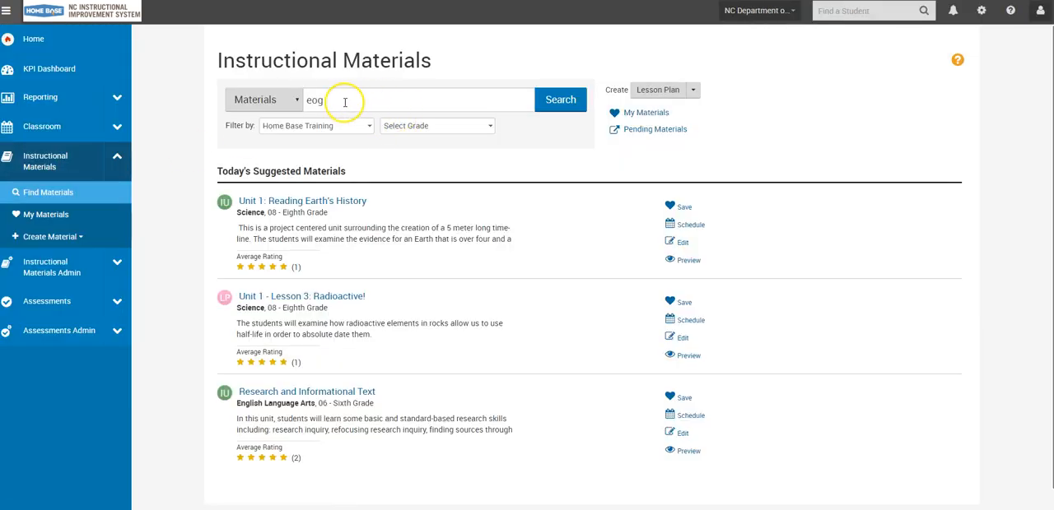
pyautogui.click(344, 102)
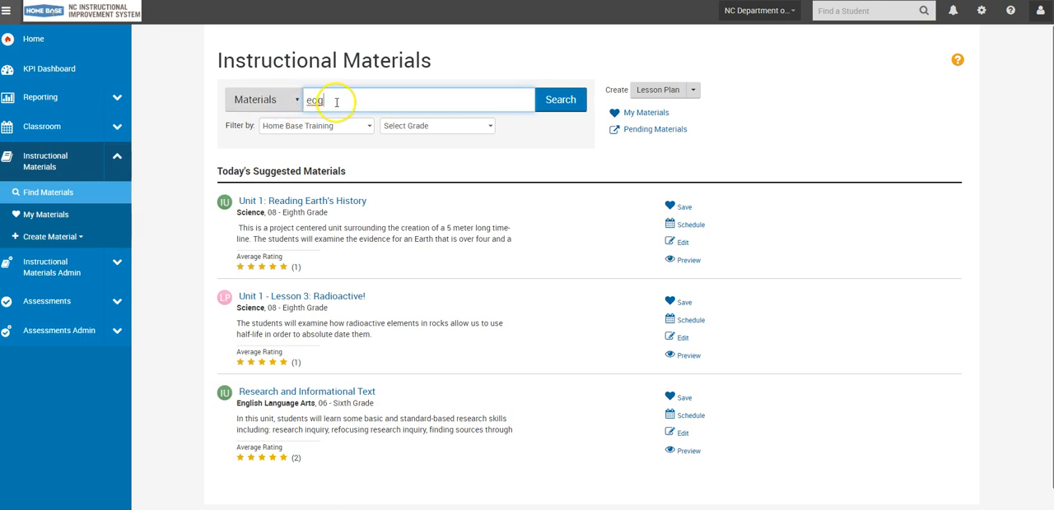
pyautogui.click(560, 101)
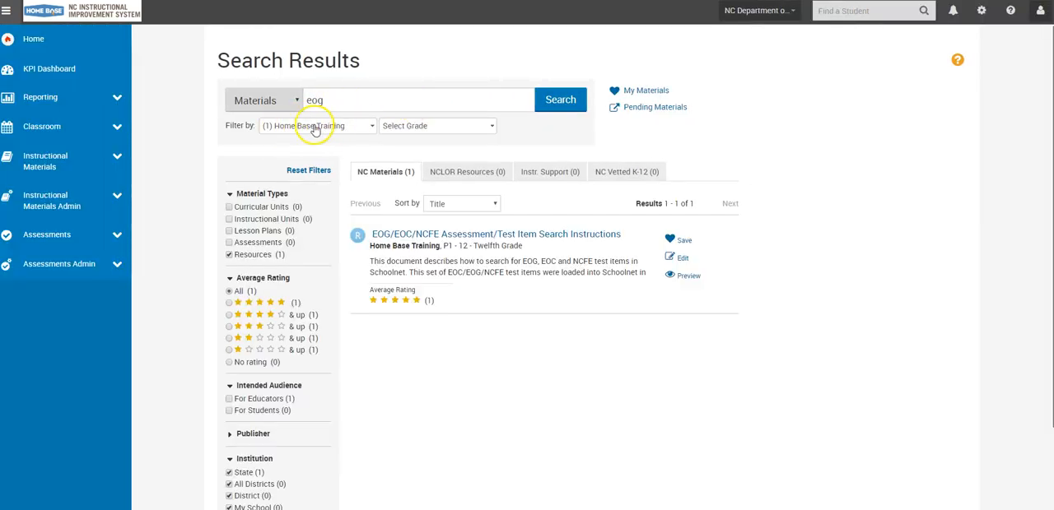
# Open the "EOG/EOC/NCFE Assessment/Test Item Search Instructions" resource and download and open its attached PDF.
pyautogui.click(314, 129)
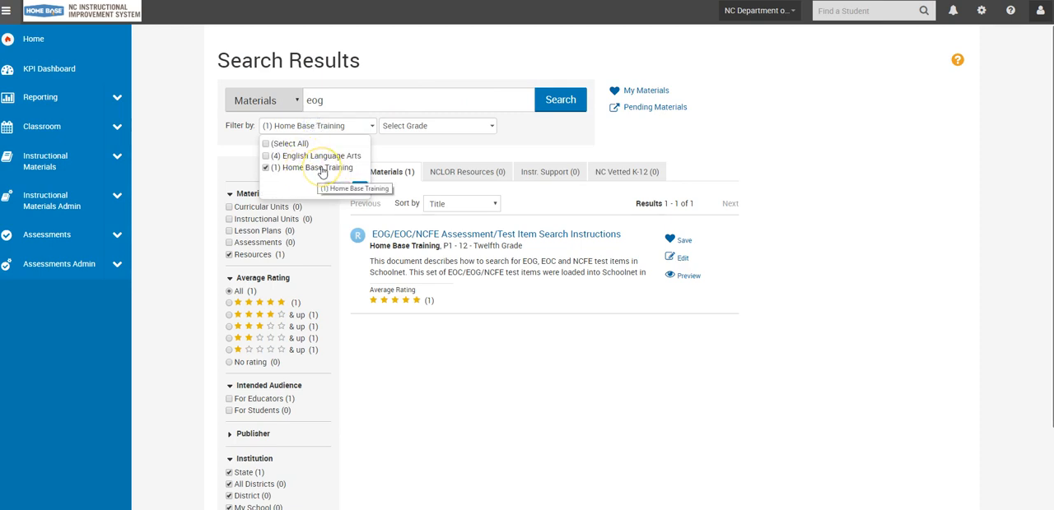
pyautogui.click(476, 235)
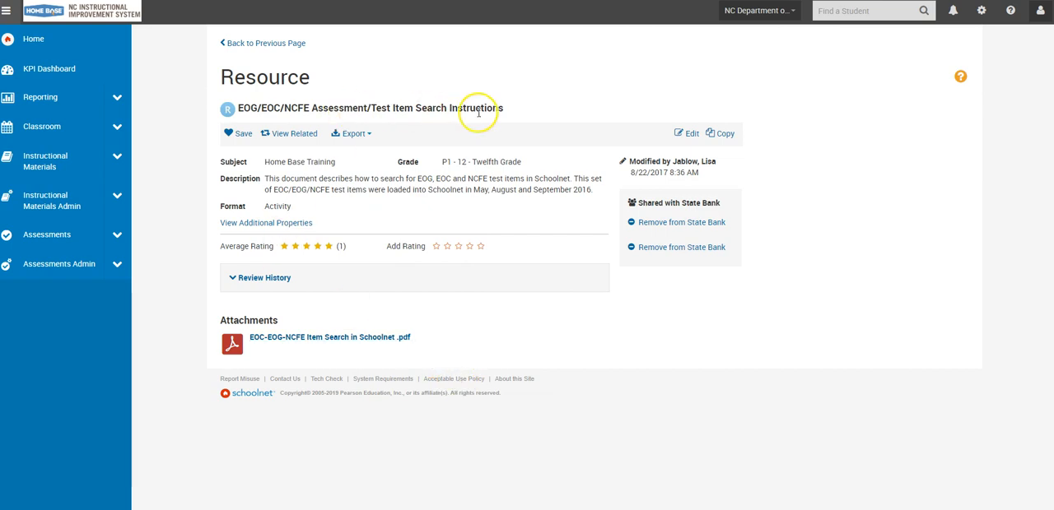
pyautogui.click(336, 344)
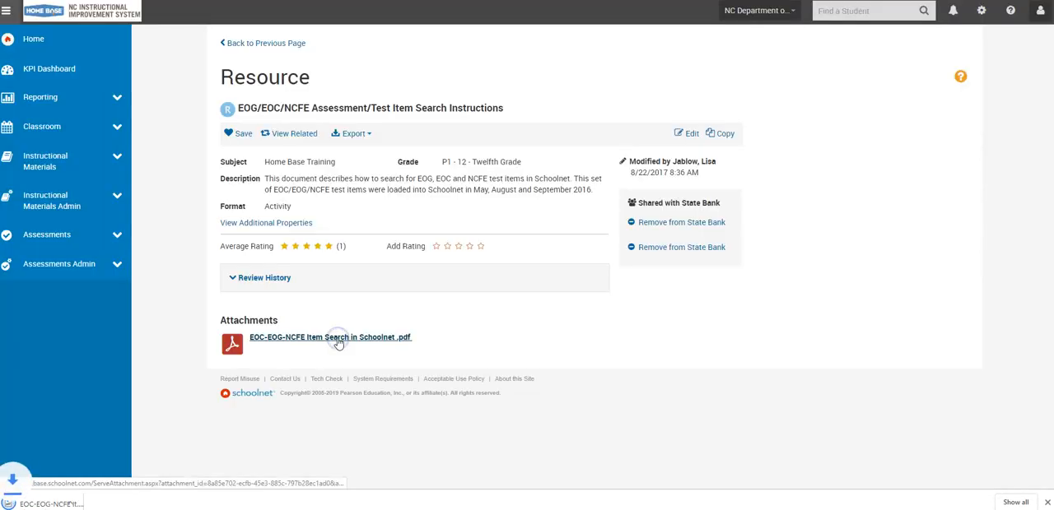
pyautogui.click(78, 504)
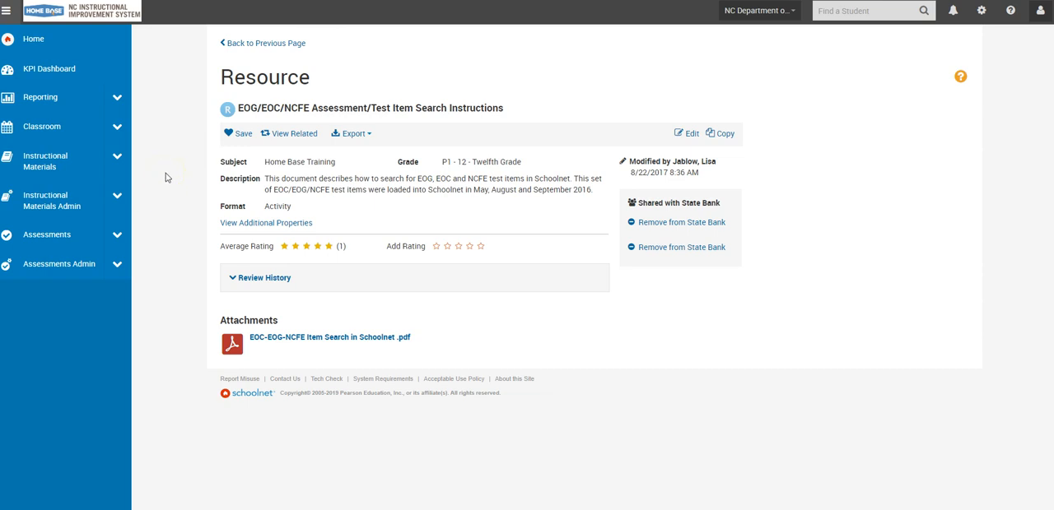
# Go to the search for assessment items, rubrics and passages and open its advanced search.
pyautogui.click(117, 236)
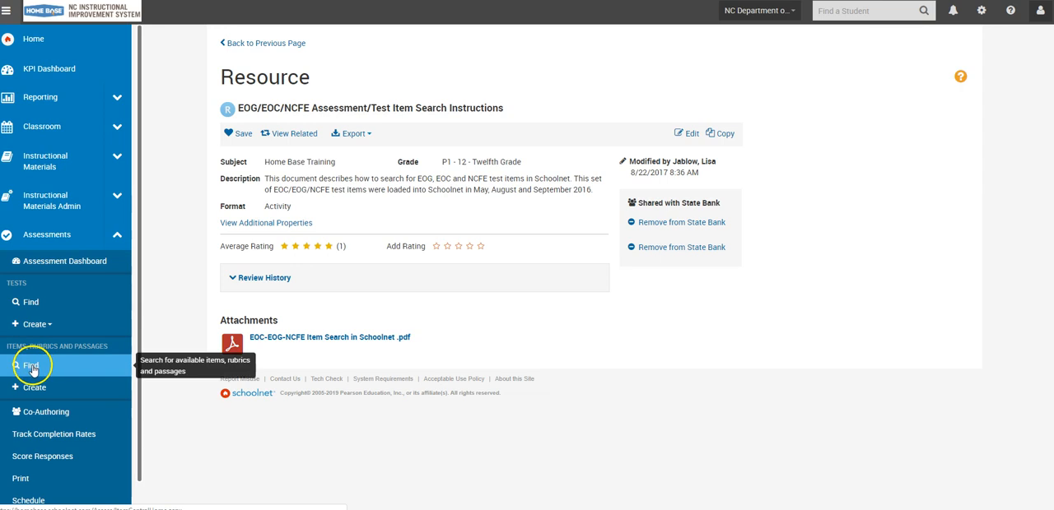
pyautogui.click(32, 366)
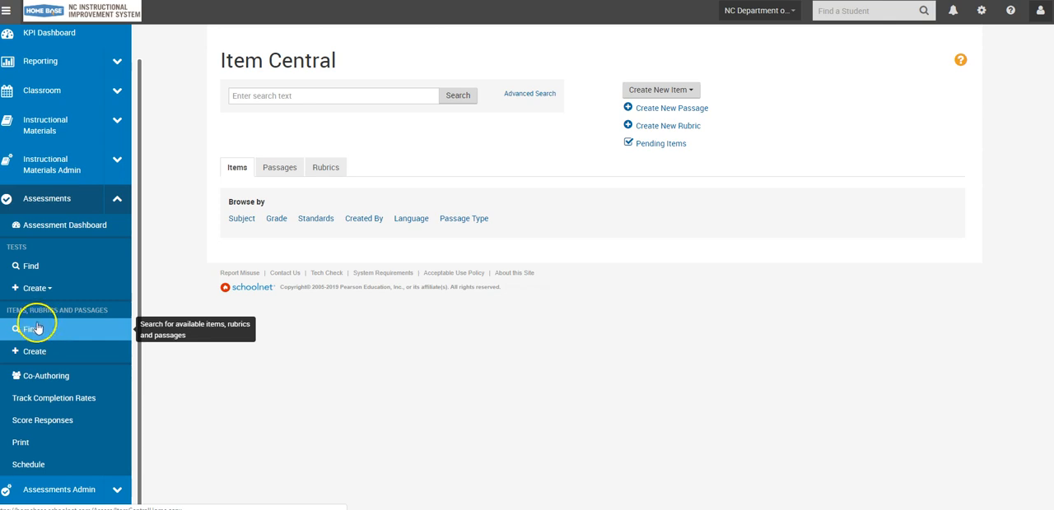
pyautogui.click(530, 95)
# Set the publisher in the item properties to NCDPI_Released.
pyautogui.scroll(-3, 404, 238)
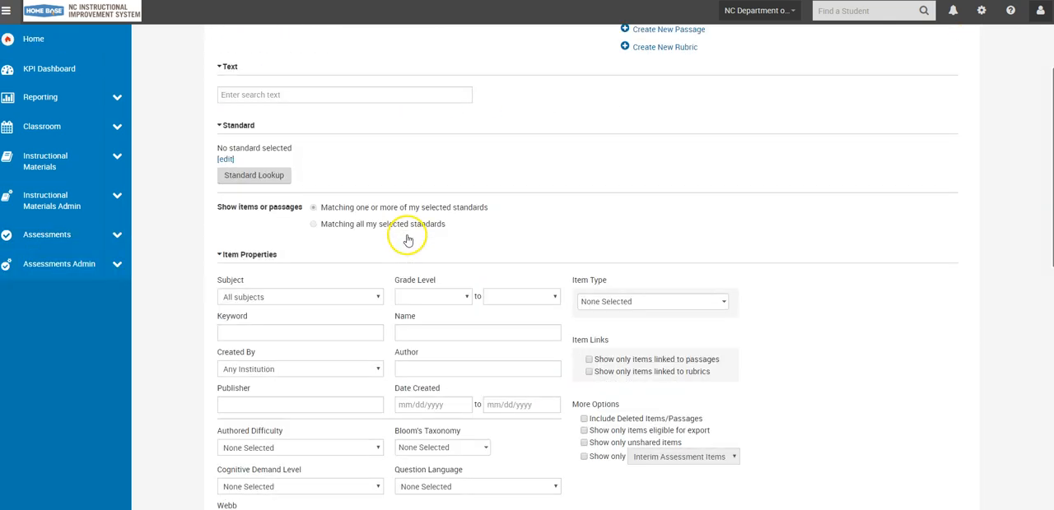
pyautogui.scroll(-2, 290, 256)
pyautogui.click(273, 285)
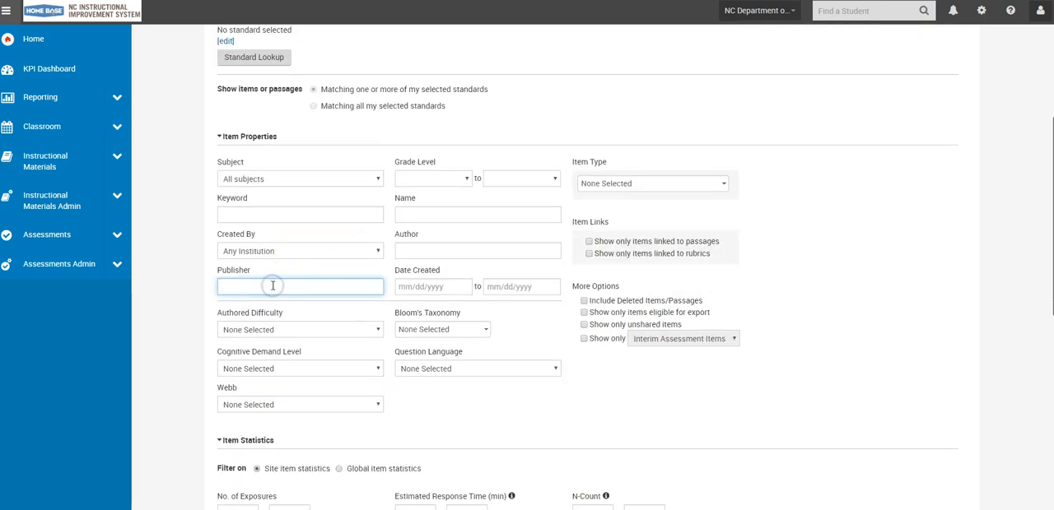
pyautogui.write('NCDPI')
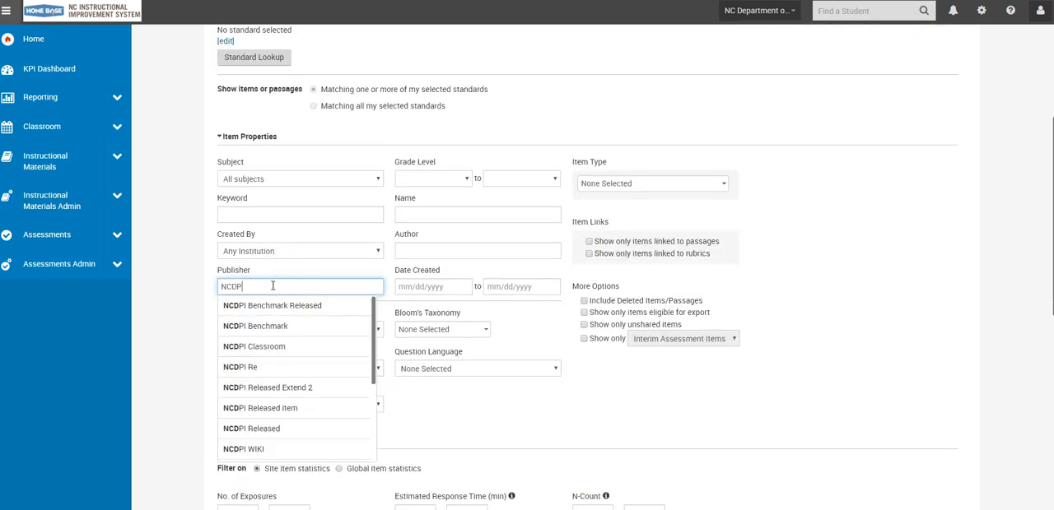
pyautogui.write('_Released')
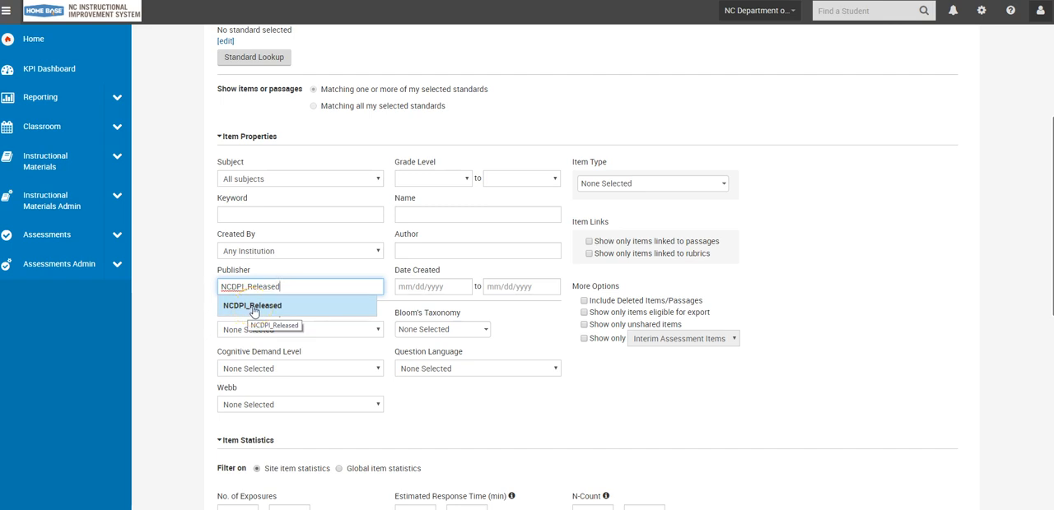
pyautogui.click(278, 310)
pyautogui.click(247, 310)
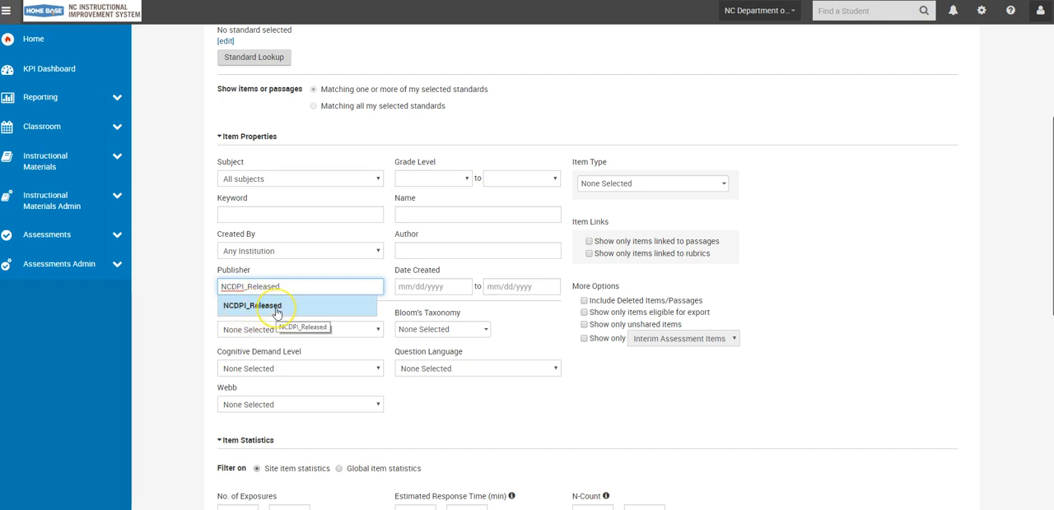
pyautogui.click(277, 309)
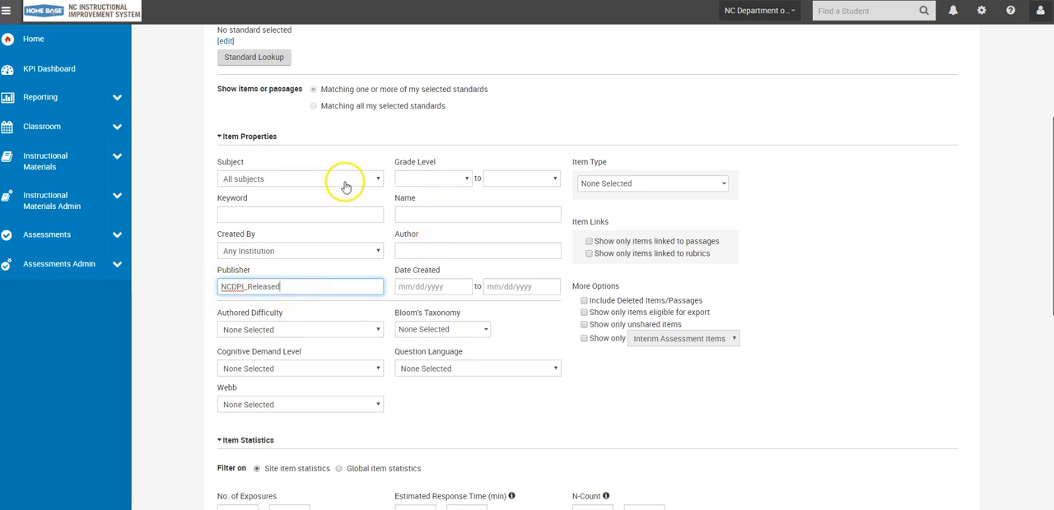
pyautogui.click(344, 184)
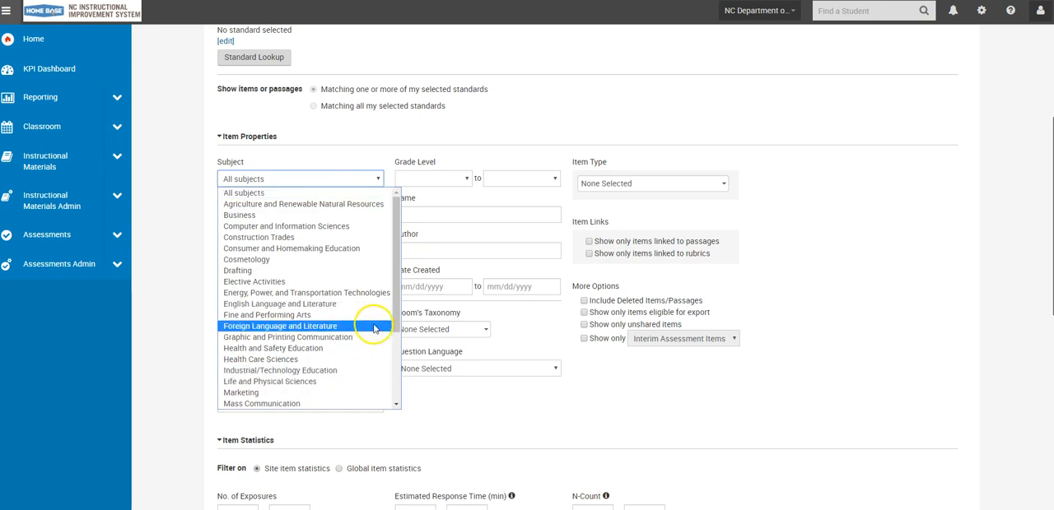
pyautogui.moveTo(396, 309); pyautogui.dragTo(392, 350)
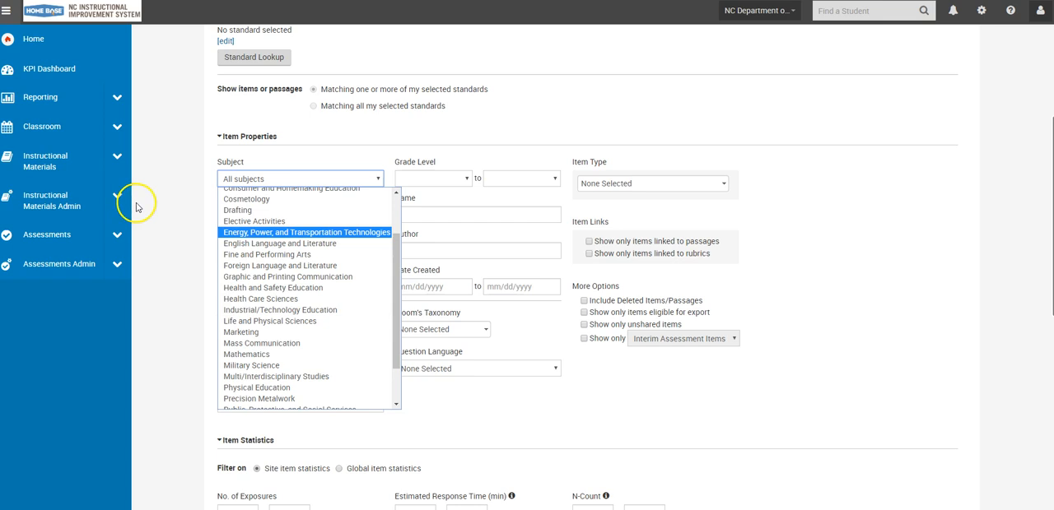
pyautogui.click(195, 232)
# Set the item grade level to 03 - Third Grade and run the search for items.
pyautogui.click(444, 187)
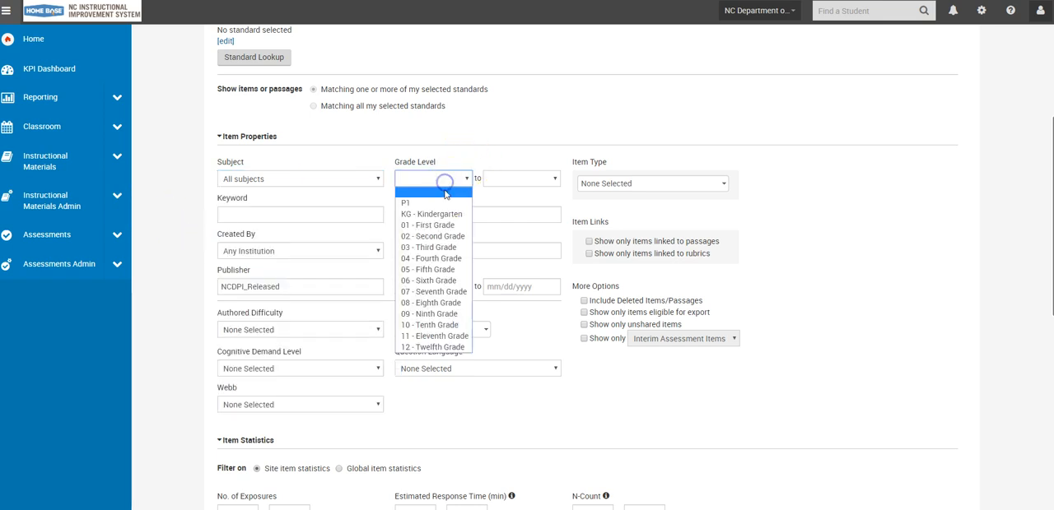
pyautogui.click(447, 247)
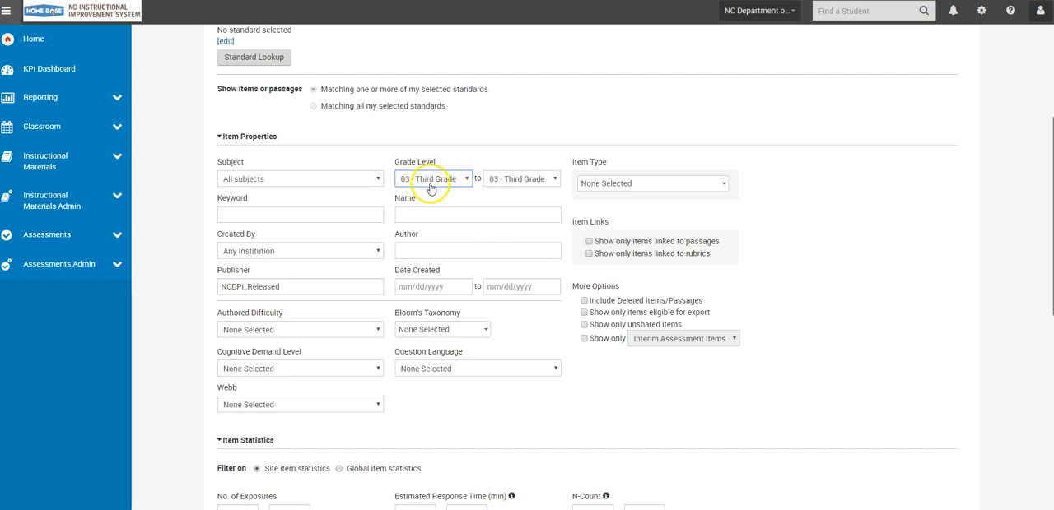
pyautogui.scroll(2, 500, 191)
pyautogui.scroll(1, 486, 190)
pyautogui.scroll(-8, 680, 192)
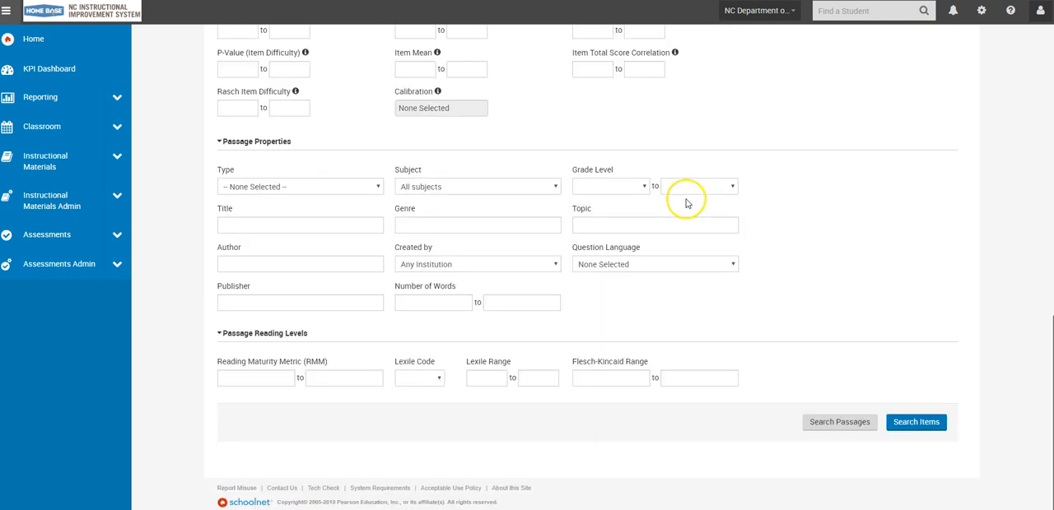
pyautogui.click(932, 422)
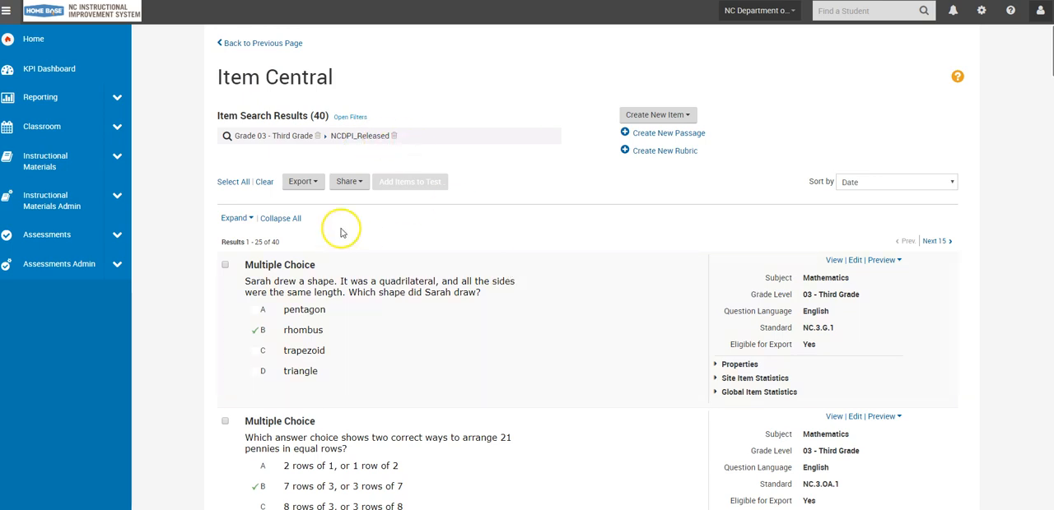
# Increase the number of results per page so that all found items are listed on a single page.
pyautogui.scroll(-5, 284, 227)
pyautogui.scroll(6, 359, 226)
pyautogui.scroll(-7, 213, 273)
pyautogui.scroll(-20, 213, 273)
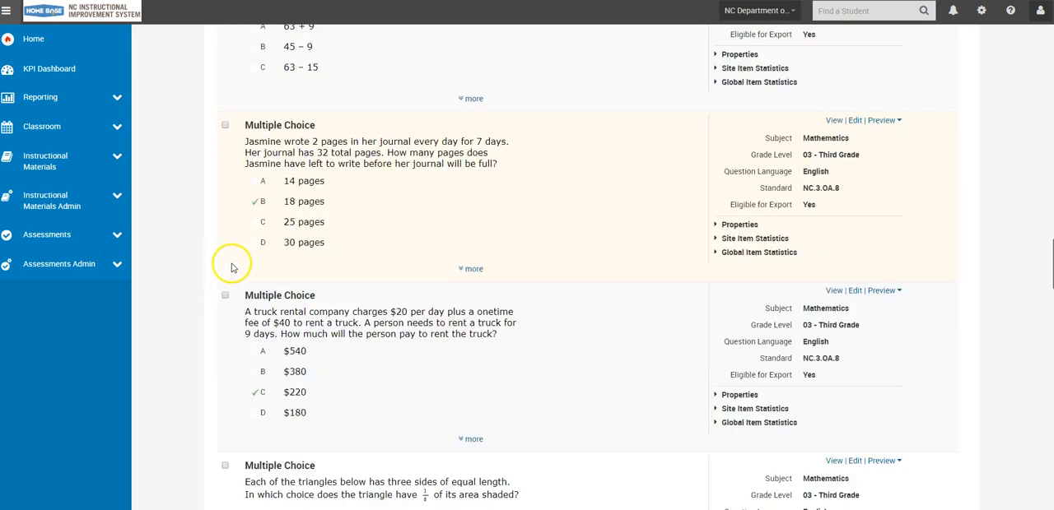
pyautogui.scroll(-6, 241, 266)
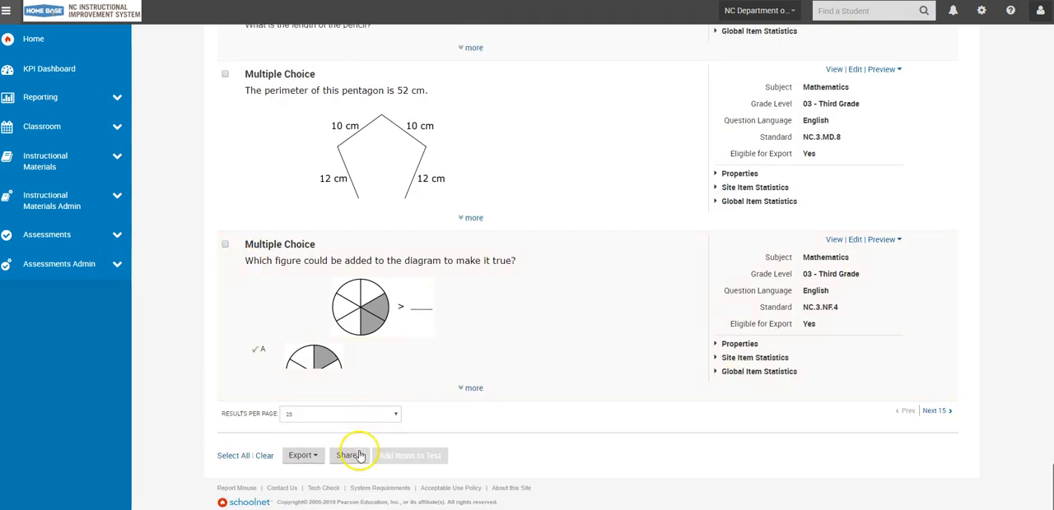
pyautogui.click(339, 414)
pyautogui.click(326, 444)
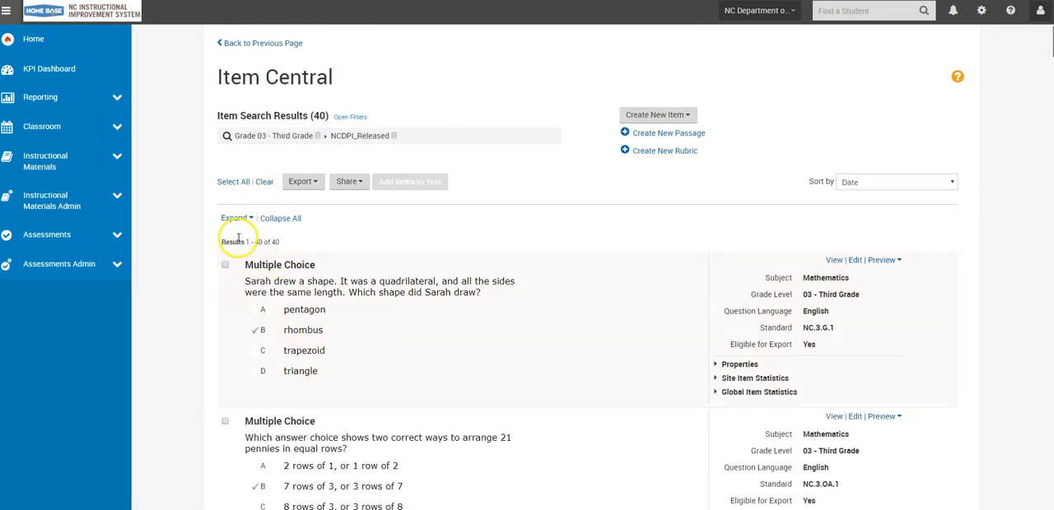
# Select all the found items and start creating a new test with them.
pyautogui.click(235, 182)
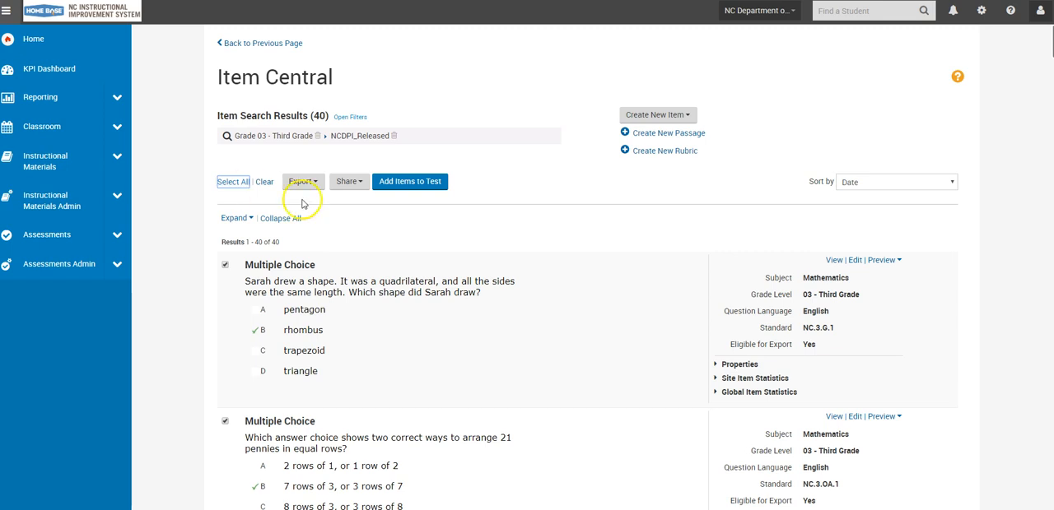
pyautogui.click(405, 188)
pyautogui.click(405, 186)
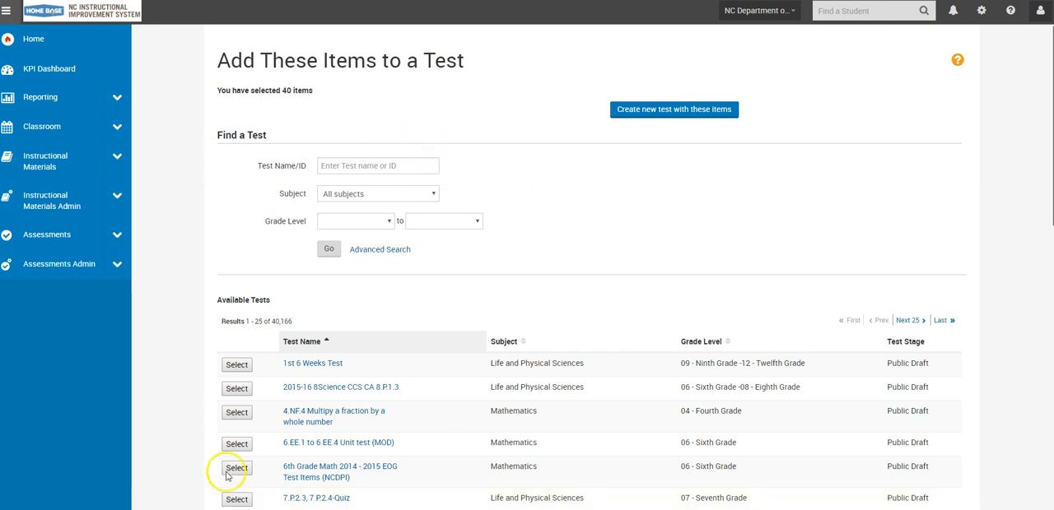
pyautogui.click(726, 109)
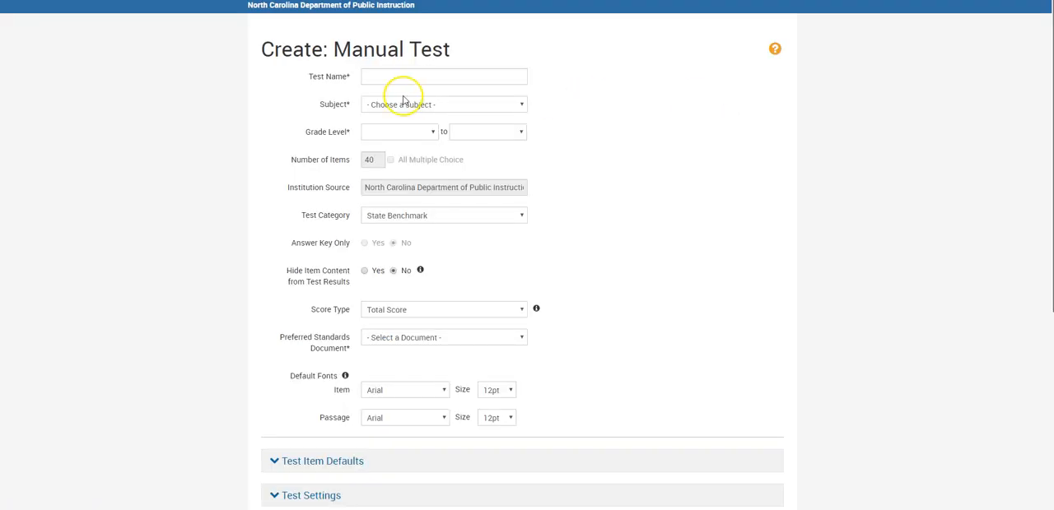
# Name the new test "3rd Math EOG Practice".
pyautogui.click(398, 76)
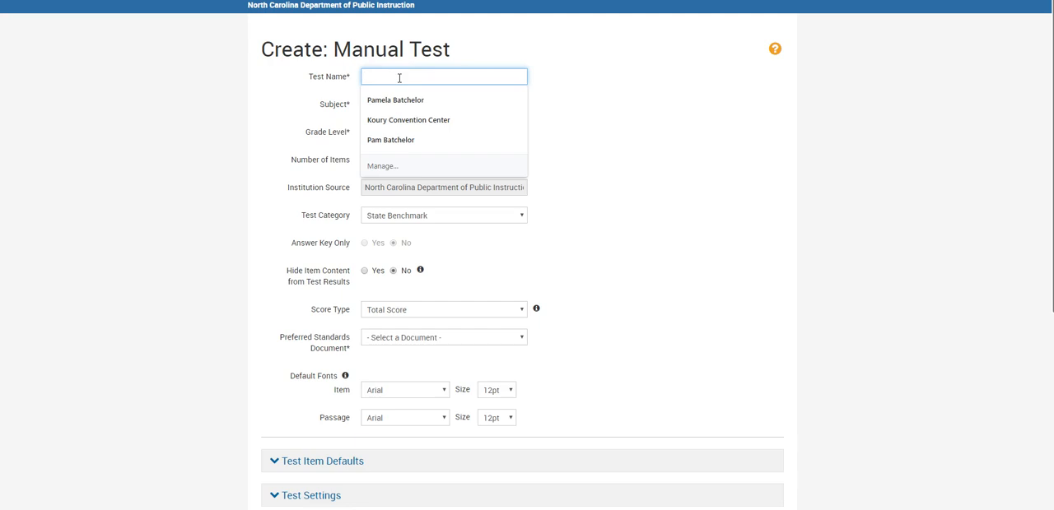
pyautogui.write('3rd Math EOG Practice')
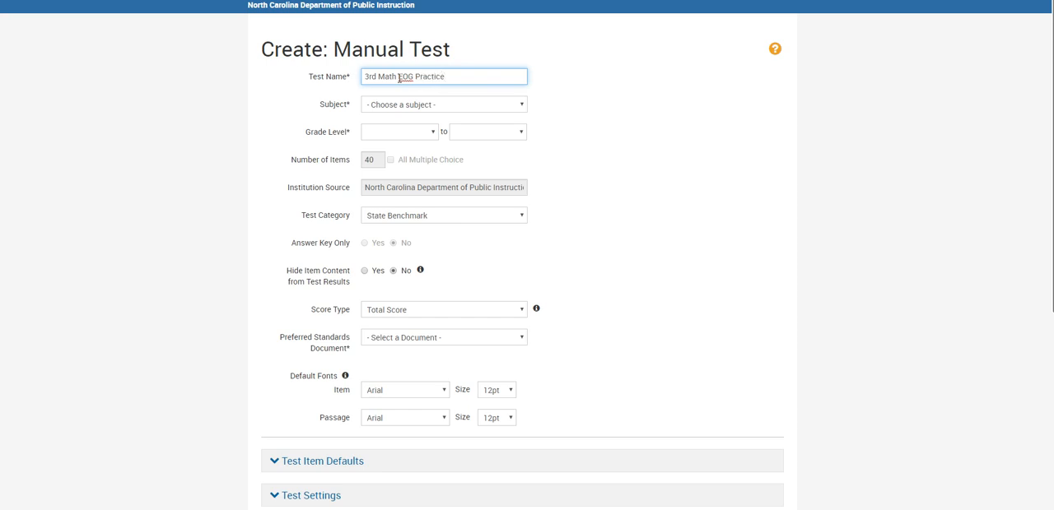
# Set the test's subject to Mathematics and its grade level to 03 - Third Grade.
pyautogui.click(404, 105)
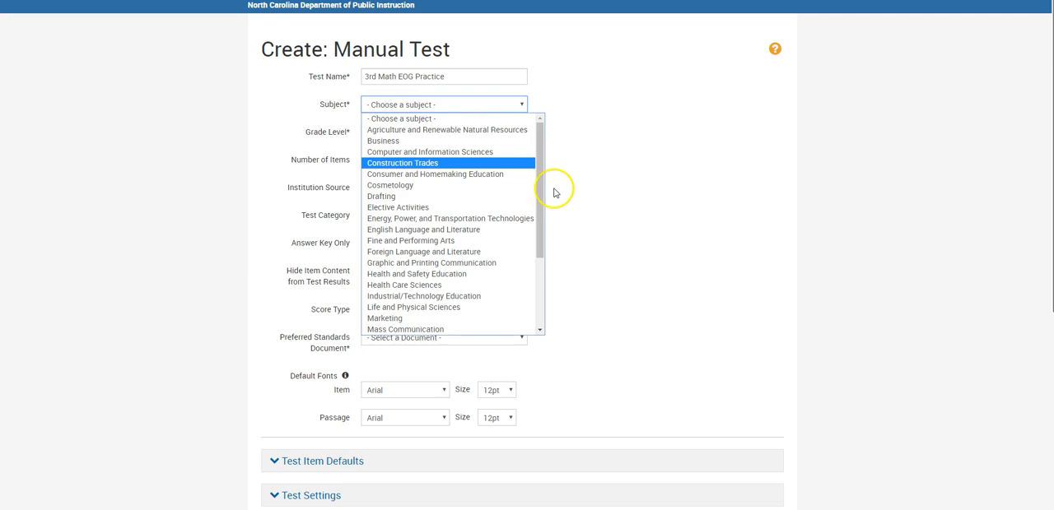
pyautogui.scroll(-2, 538, 206)
pyautogui.click(462, 273)
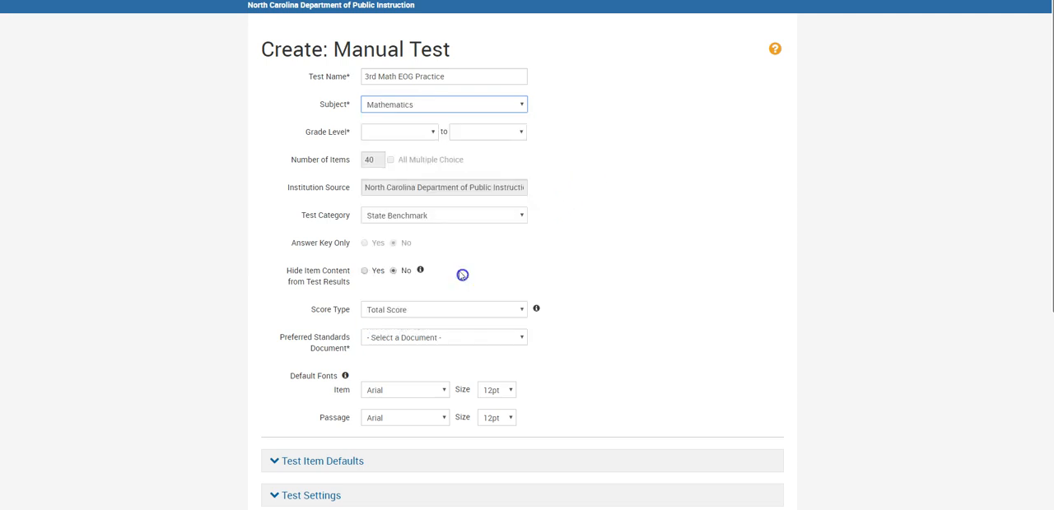
pyautogui.click(420, 132)
pyautogui.click(403, 202)
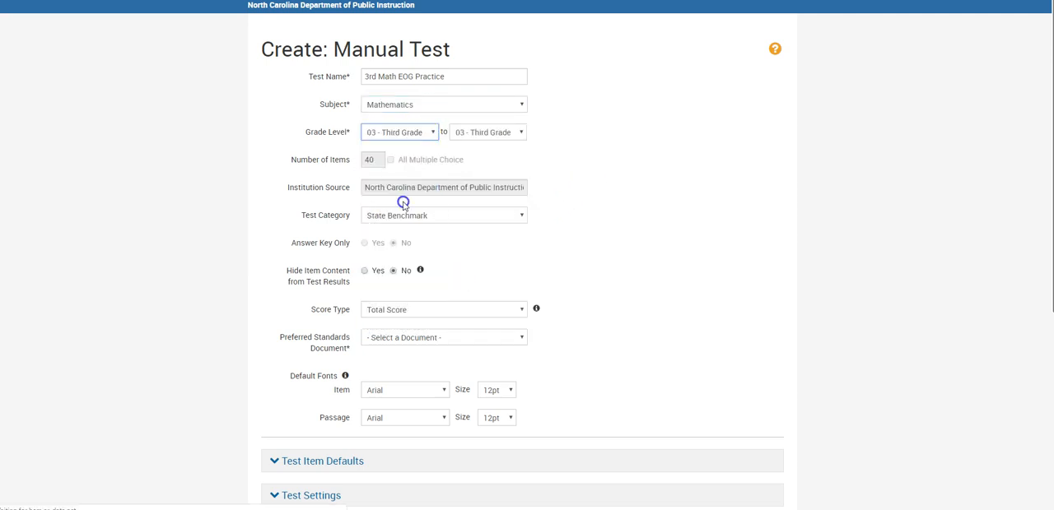
# Keep State Benchmark as the test category and choose *Mathematics as the preferred standards document.
pyautogui.click(487, 216)
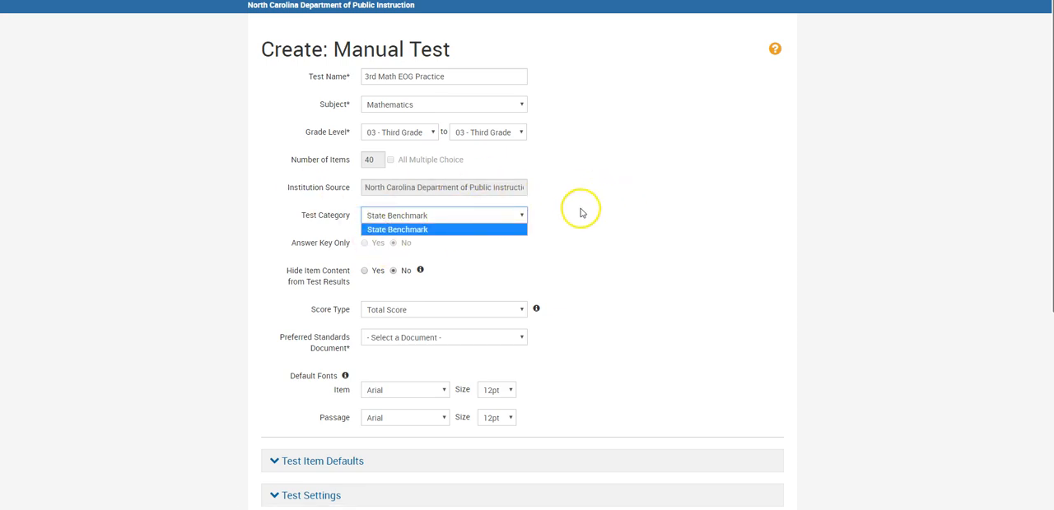
pyautogui.click(433, 216)
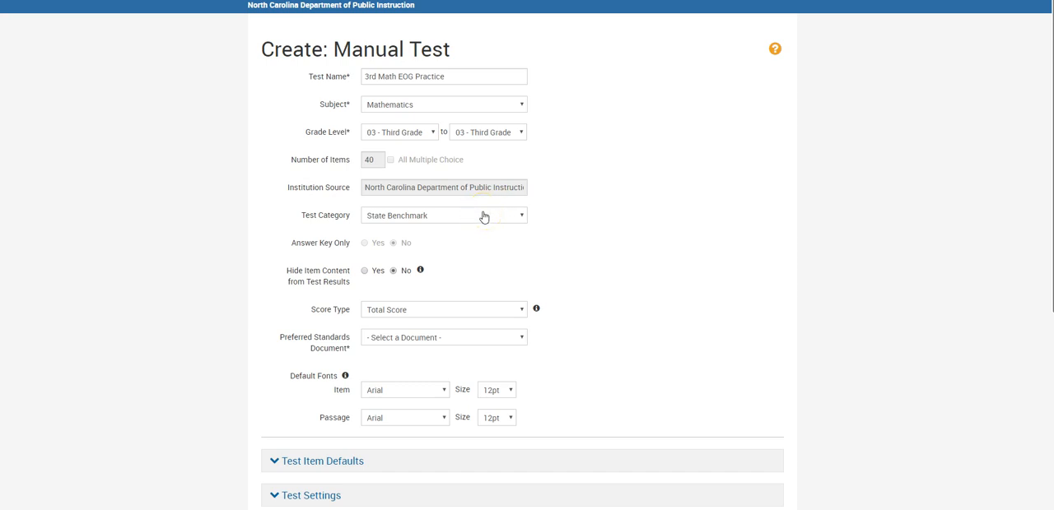
pyautogui.click(481, 338)
pyautogui.click(423, 134)
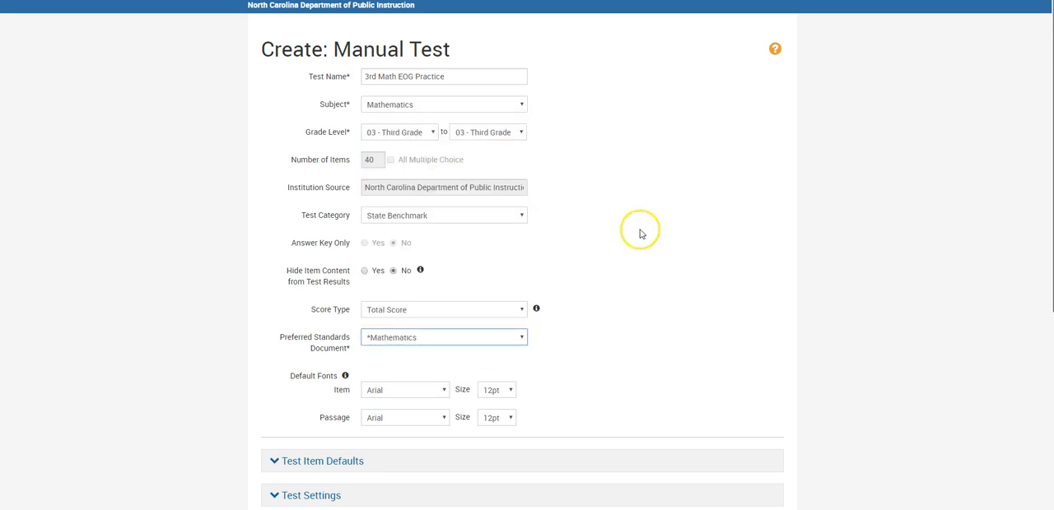
# Generate the test and leave the item editor for the test details, saving the changes to the first item.
pyautogui.scroll(-3, 651, 247)
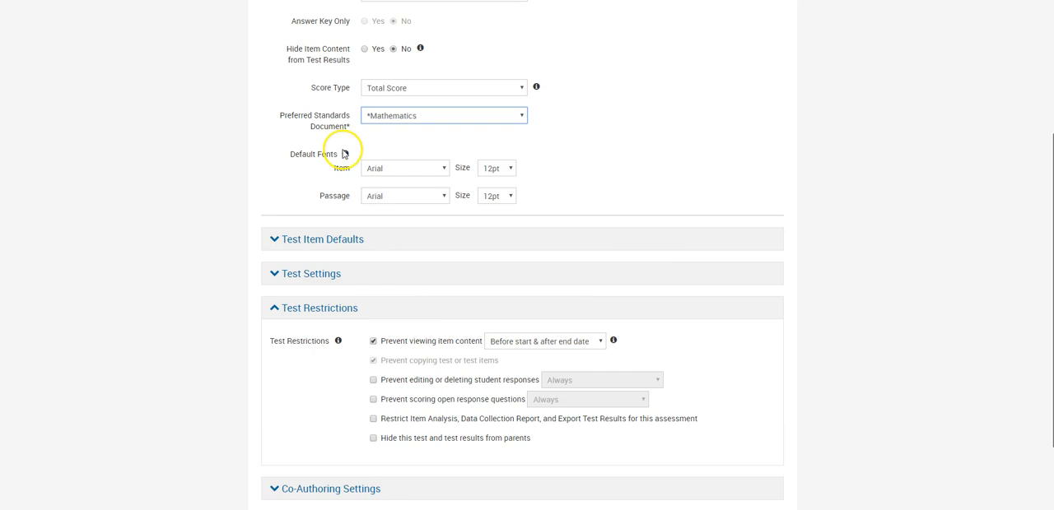
pyautogui.scroll(-1, 505, 282)
pyautogui.scroll(-1, 508, 282)
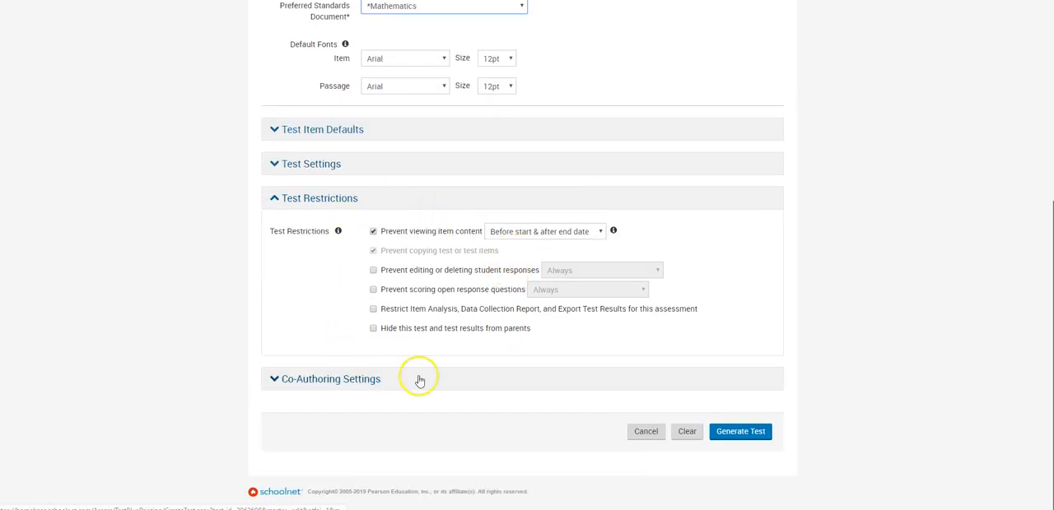
pyautogui.click(749, 438)
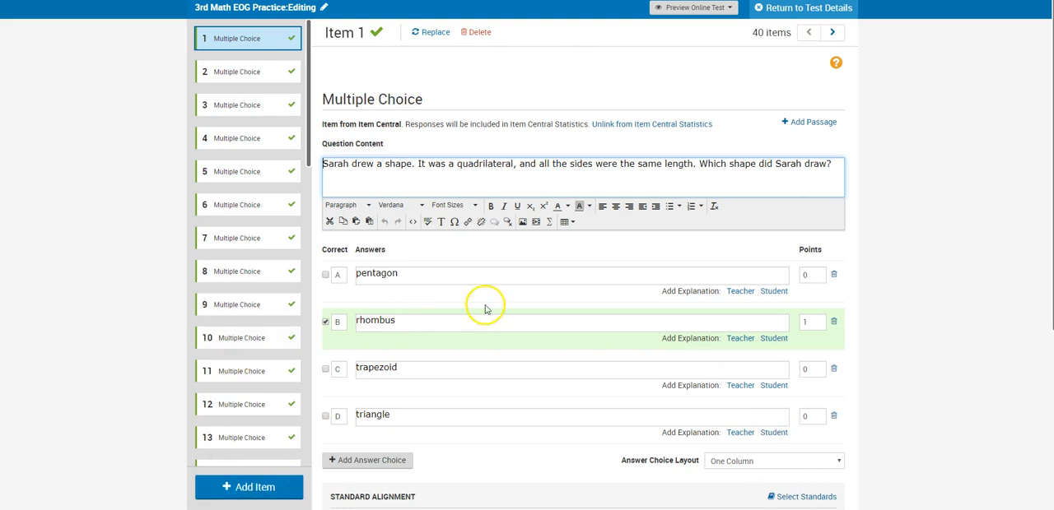
pyautogui.click(785, 12)
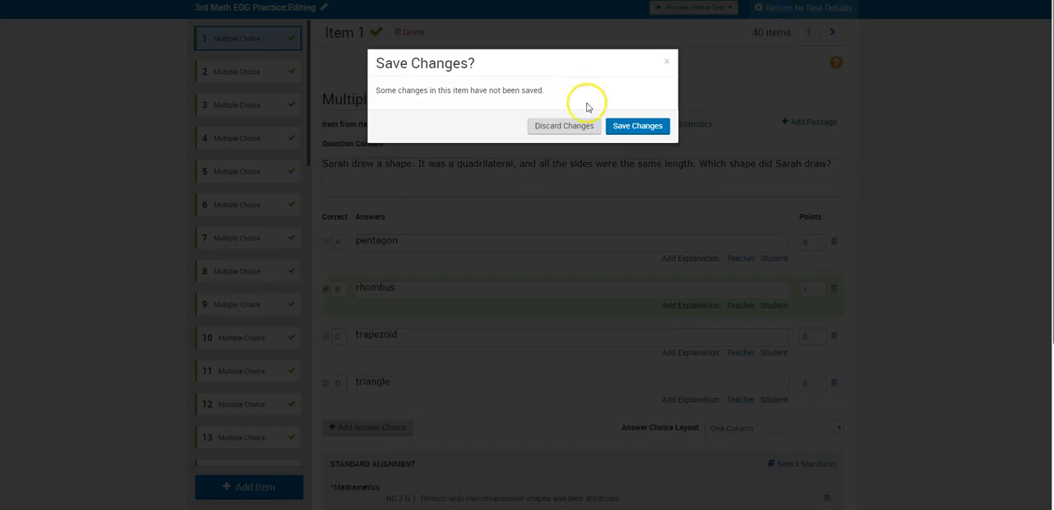
pyautogui.click(634, 125)
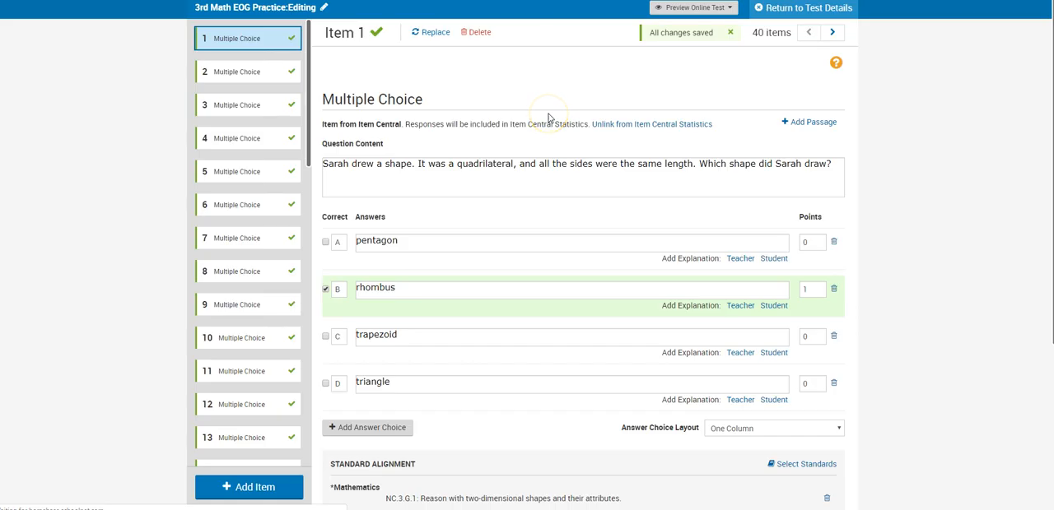